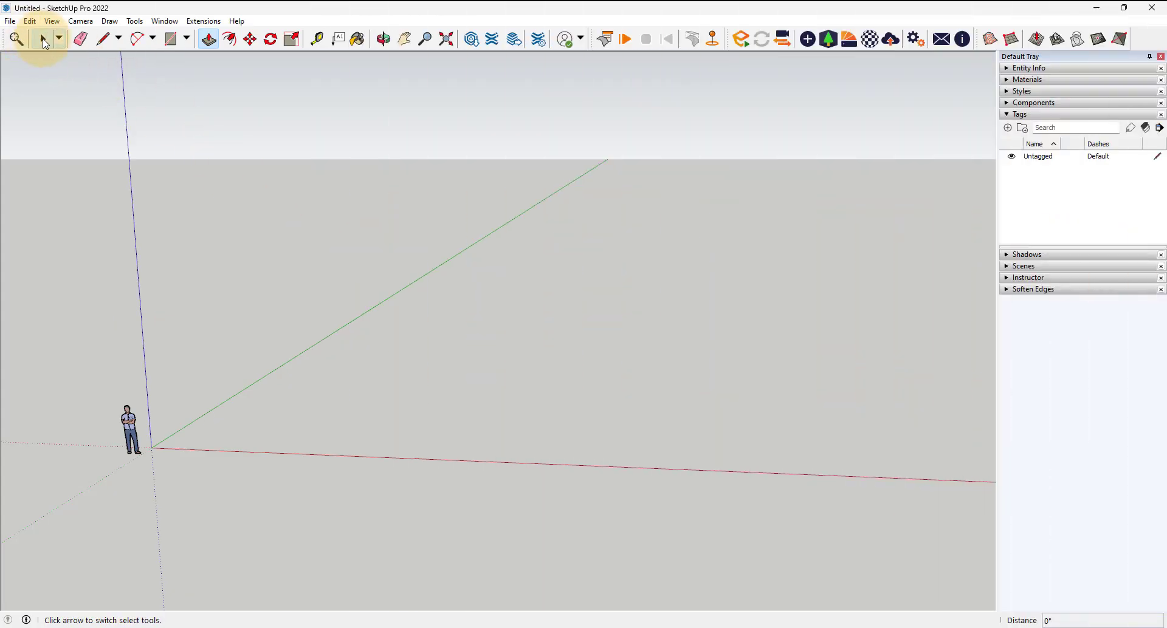
# Import 'Plan Drawing for Sketchup.dwg', accepting the default DWG import options.
pyautogui.click(43, 39)
pyautogui.click(11, 21)
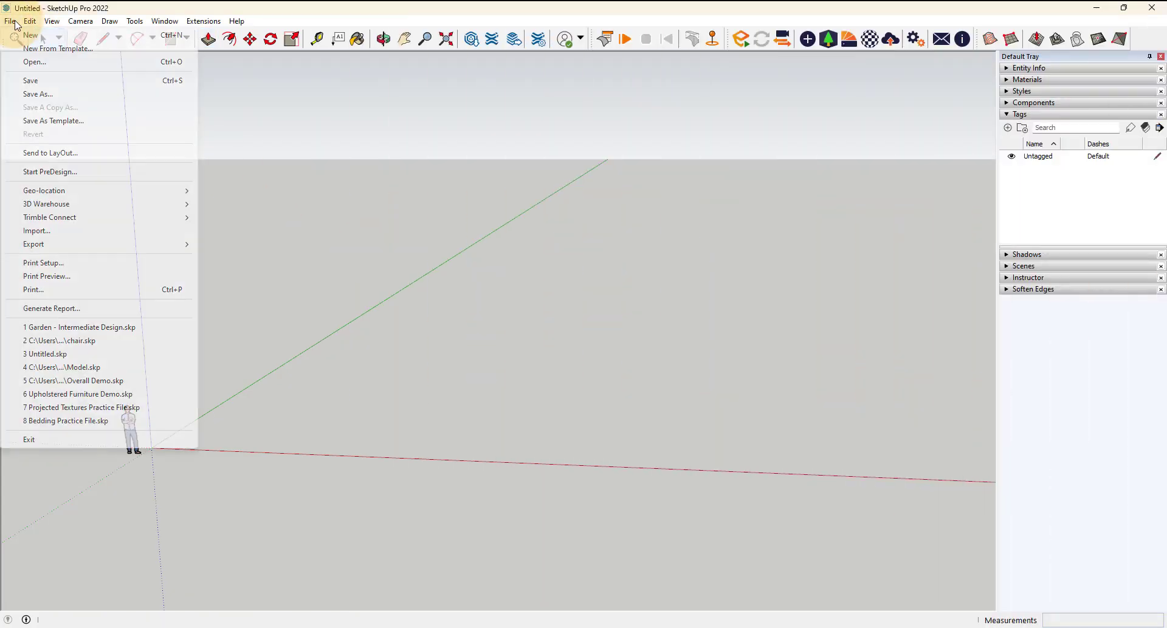
pyautogui.click(90, 231)
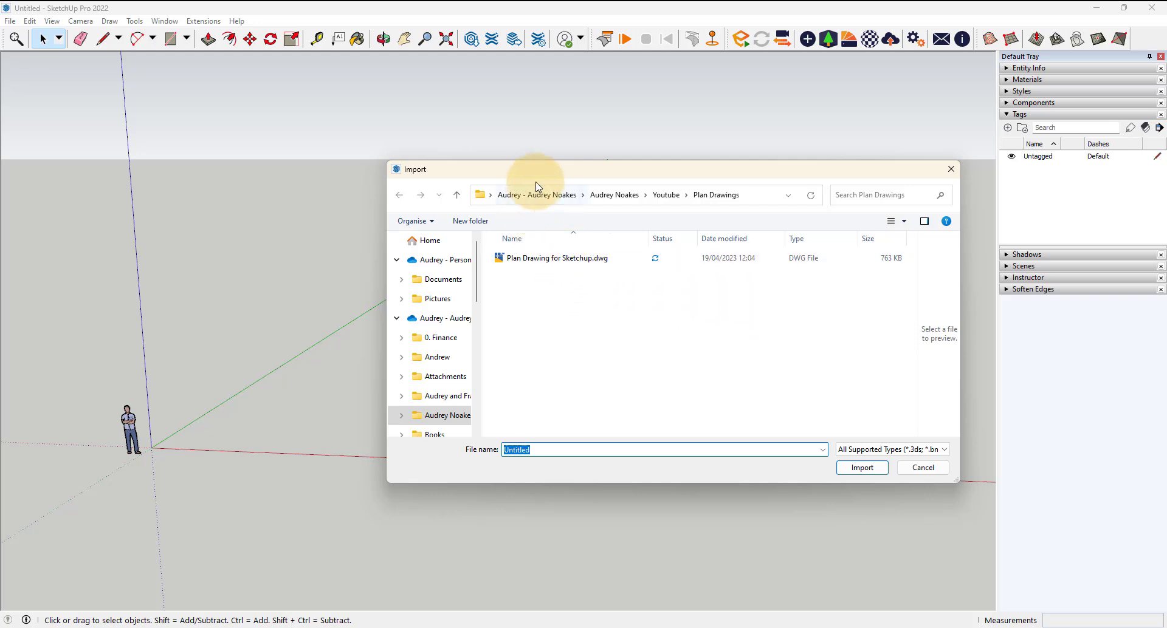
pyautogui.moveTo(536, 182); pyautogui.dragTo(386, 177)
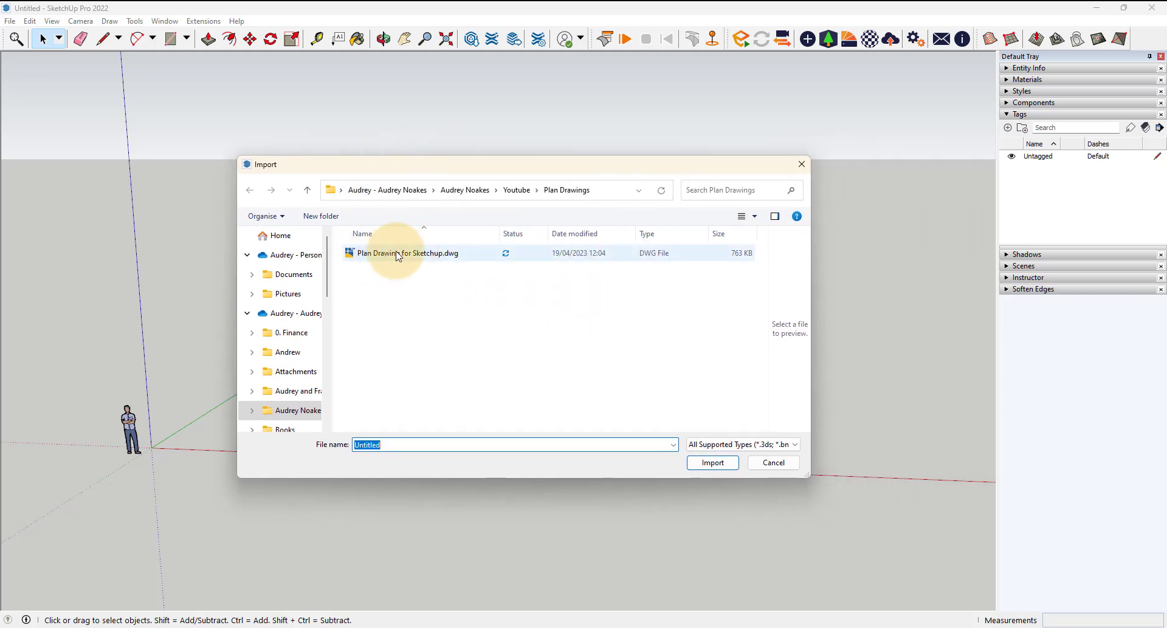
pyautogui.click(399, 255)
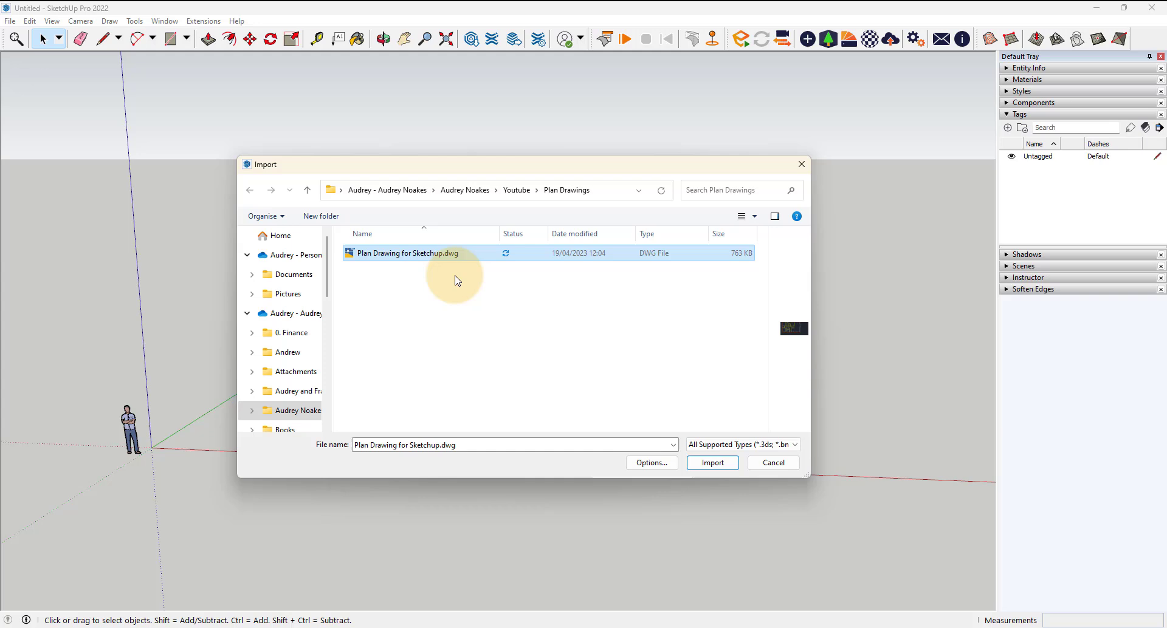
pyautogui.click(661, 466)
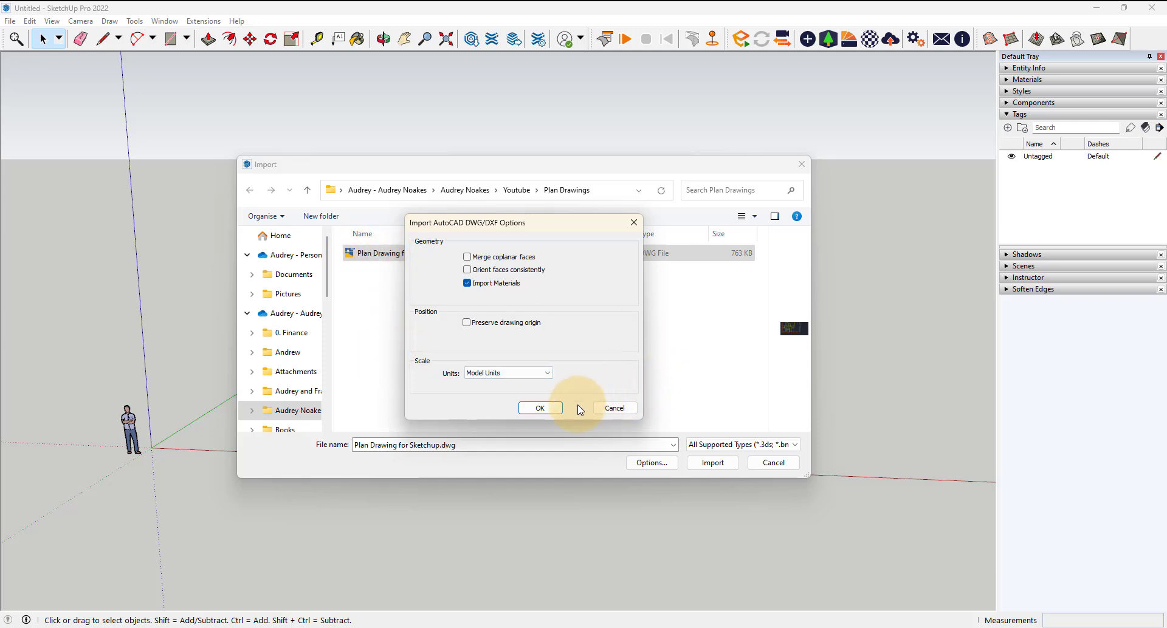
pyautogui.click(539, 408)
pyautogui.click(713, 463)
# Close the import summary, view the plan from above, and move it to a new position.
pyautogui.click(646, 410)
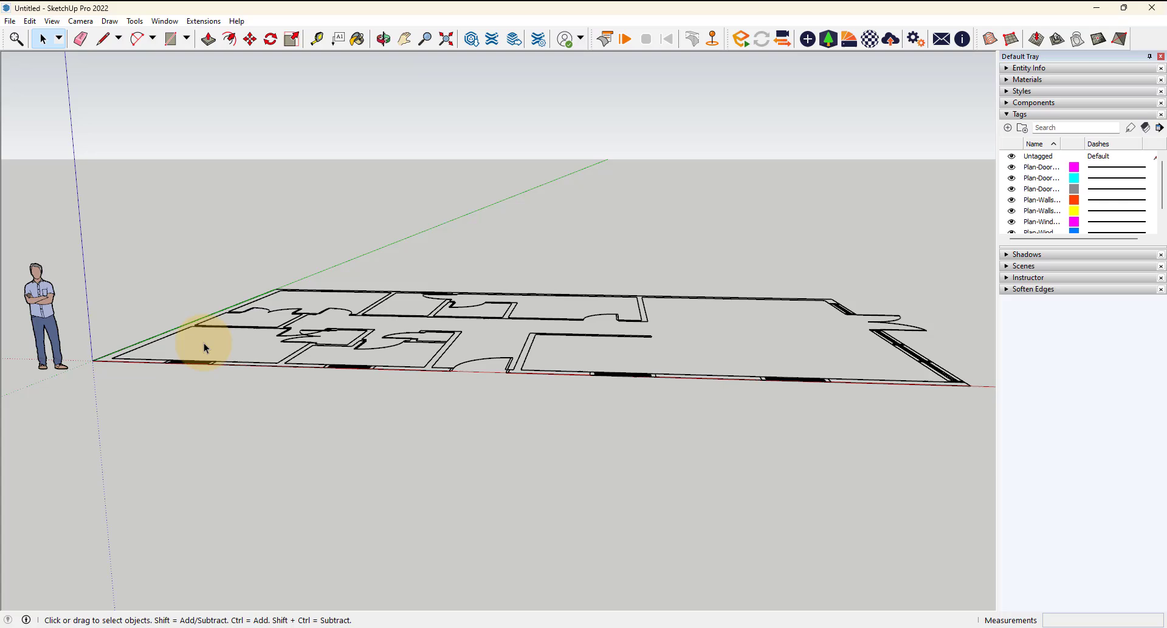
pyautogui.scroll(-5, 385, 325)
pyautogui.moveTo(385, 326); pyautogui.dragTo(395, 462, button='middle')
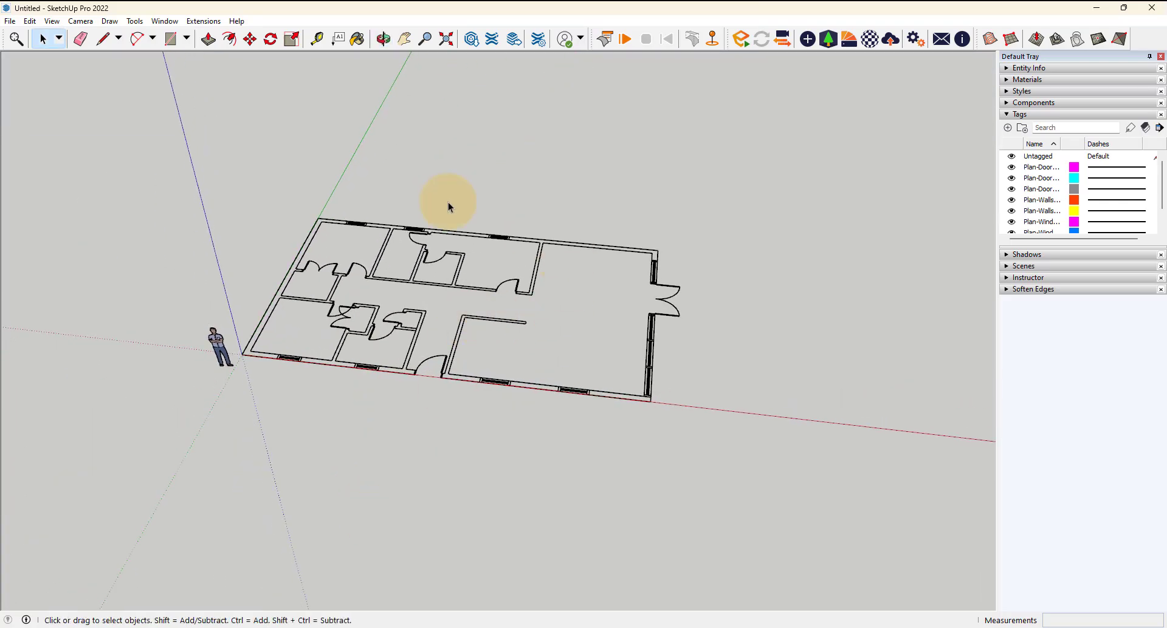
pyautogui.click(479, 325)
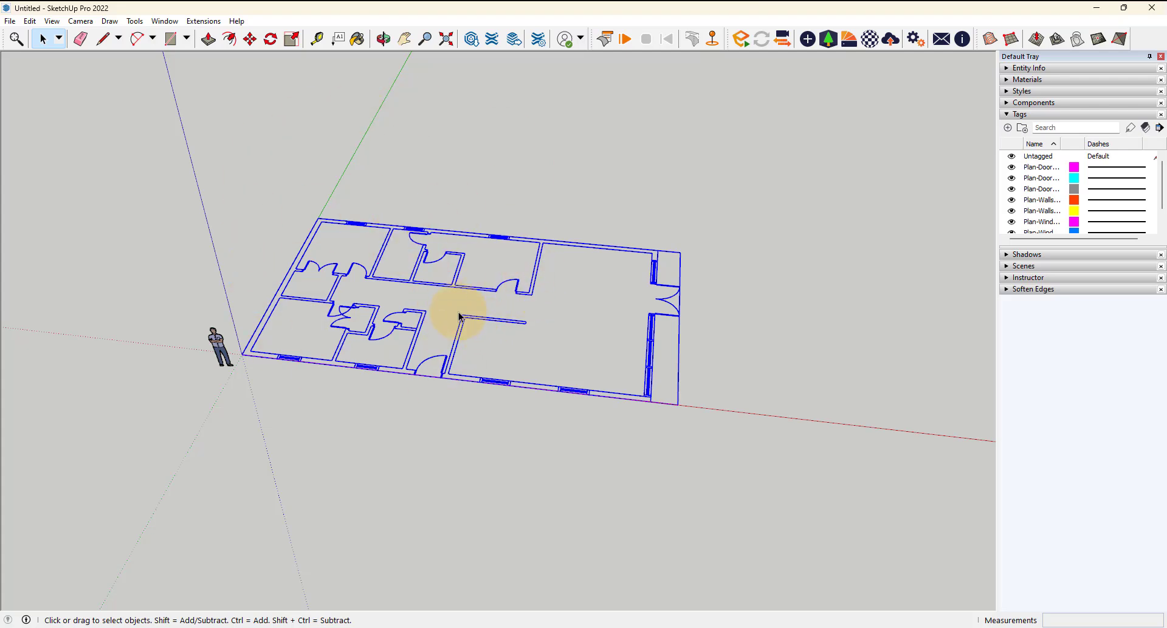
pyautogui.click(251, 39)
pyautogui.click(465, 306)
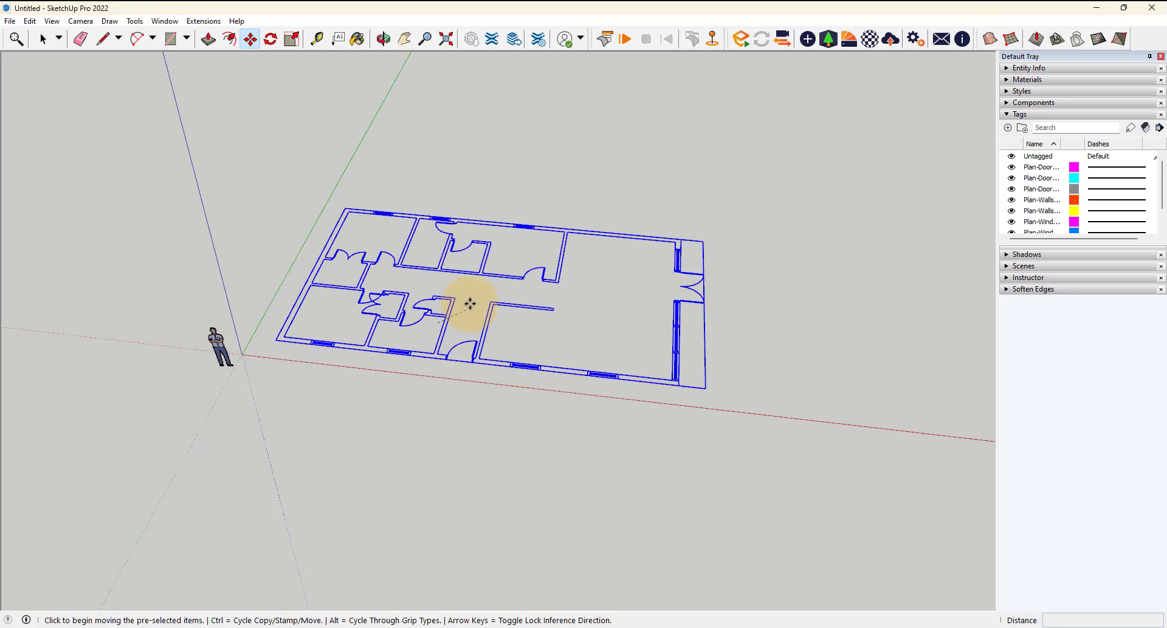
pyautogui.click(437, 339)
# Explode the floor plan component, then select a door and the window in the top wall.
pyautogui.scroll(2, 545, 238)
pyautogui.scroll(1, 545, 238)
pyautogui.click(103, 38)
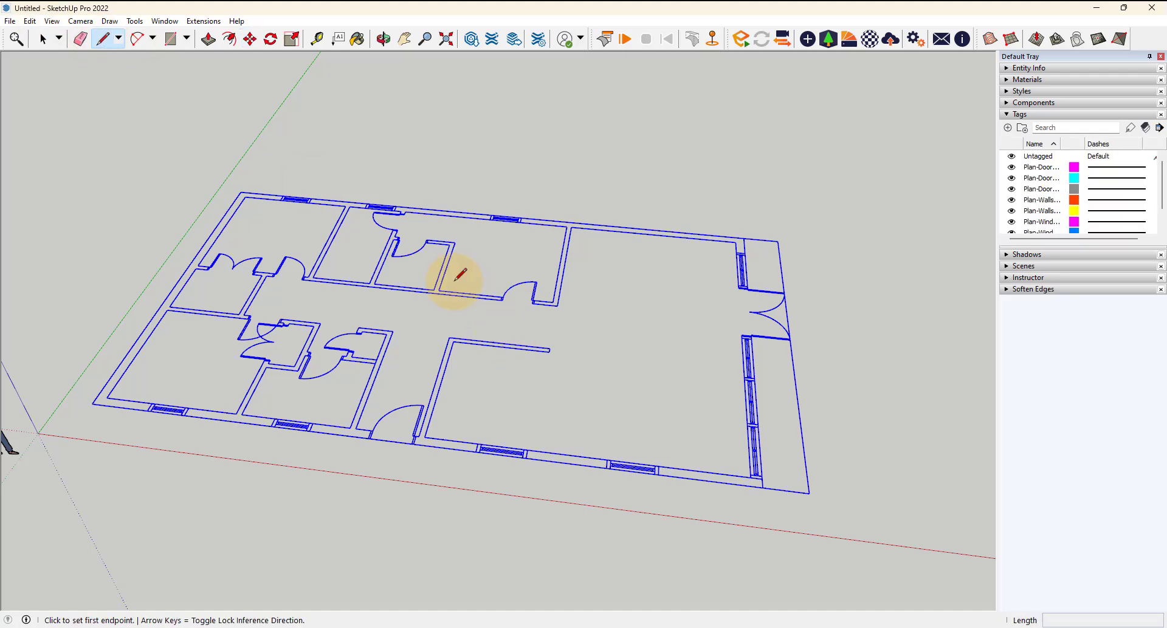
pyautogui.click(43, 39)
pyautogui.scroll(-2, 517, 351)
pyautogui.rightClick(505, 331)
pyautogui.click(544, 391)
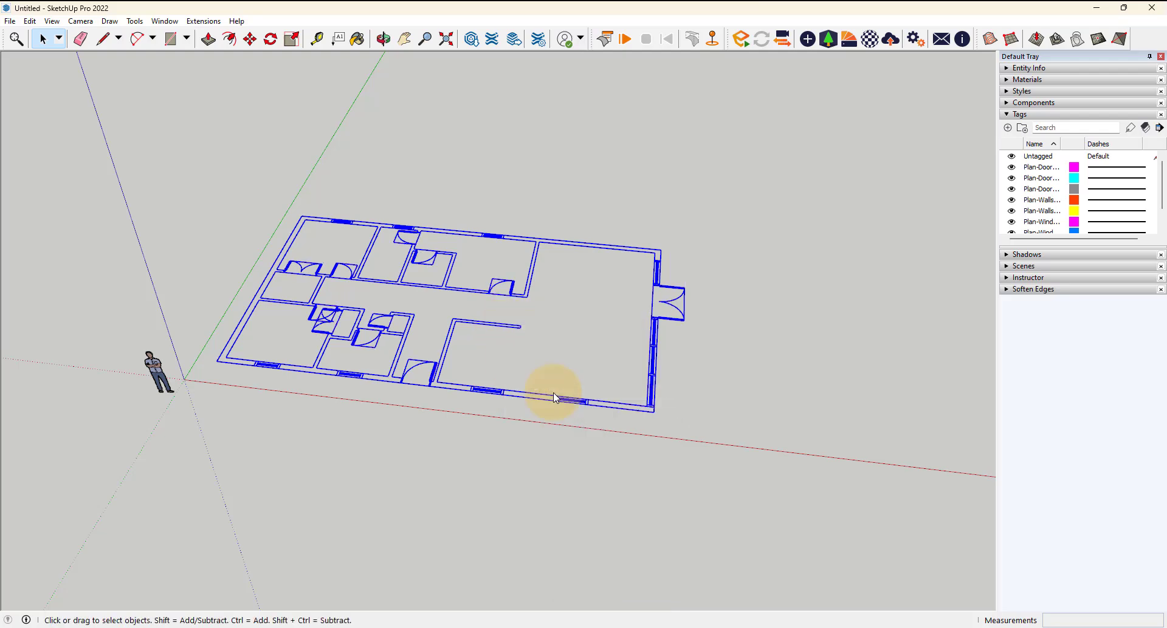
pyautogui.click(558, 351)
pyautogui.click(502, 283)
pyautogui.scroll(3, 498, 319)
pyautogui.click(495, 206)
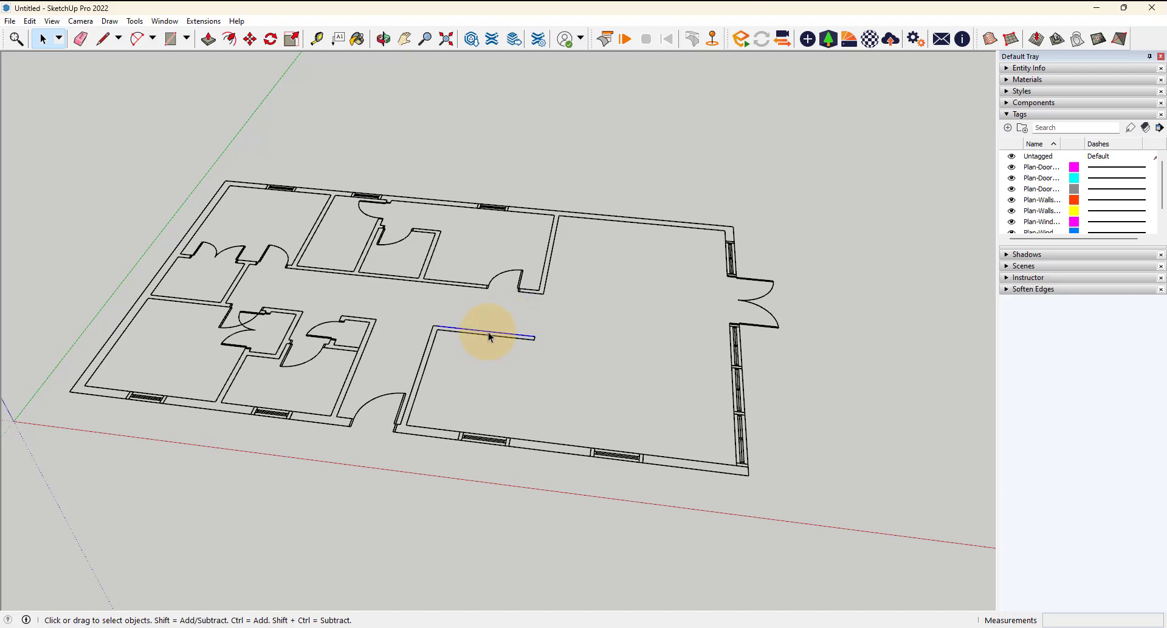
pyautogui.click(421, 365)
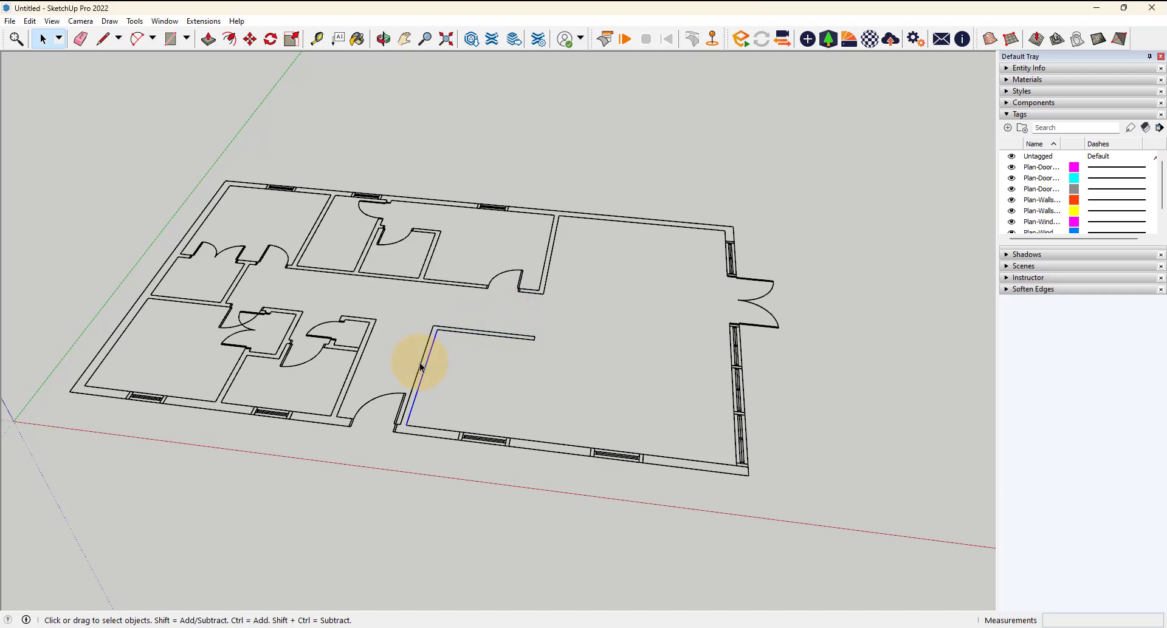
pyautogui.click(478, 375)
pyautogui.scroll(1, 137, 230)
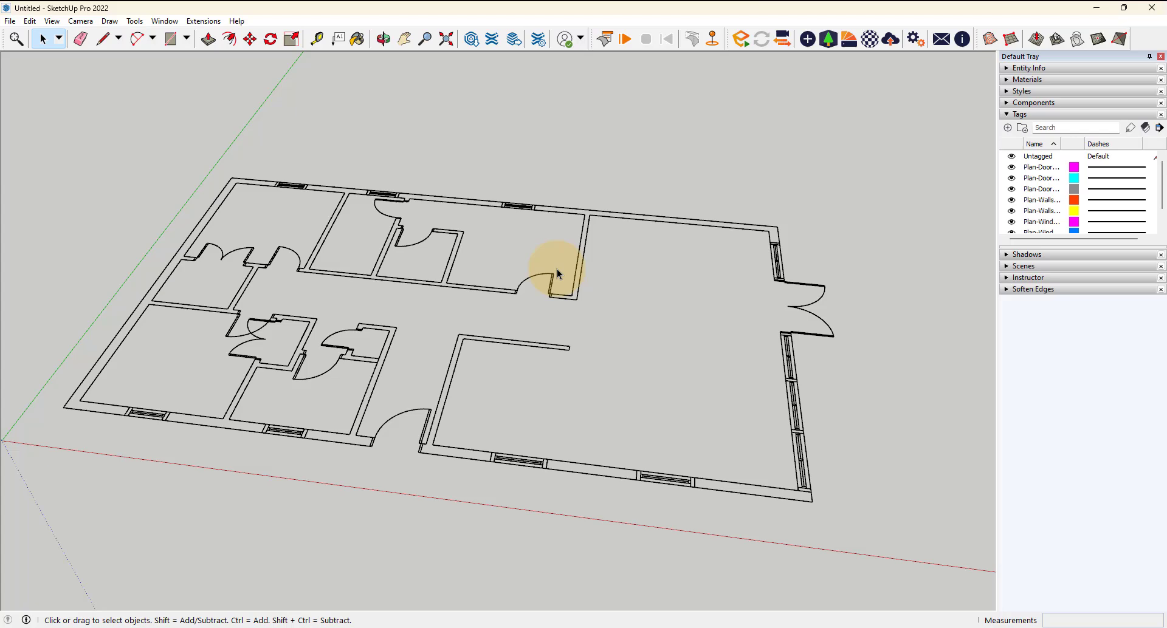
# Turn off visibility of the three Plan-Door and three Plan-Window tags.
pyautogui.click(1012, 167)
pyautogui.click(1012, 178)
pyautogui.click(1011, 190)
pyautogui.scroll(-1, 1012, 201)
pyautogui.click(1011, 200)
pyautogui.click(1011, 210)
pyautogui.click(1011, 222)
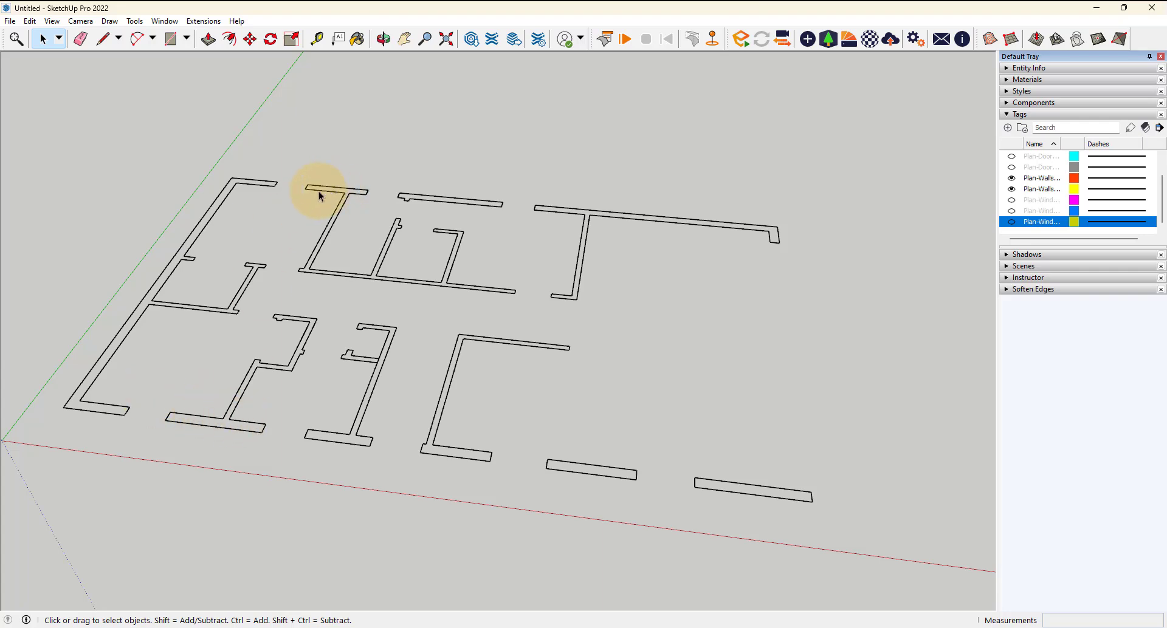
# Draw a rectangle spanning the plan's lower-left to upper-right corners, plus a small one closing the wall stub.
pyautogui.click(171, 39)
pyautogui.click(63, 408)
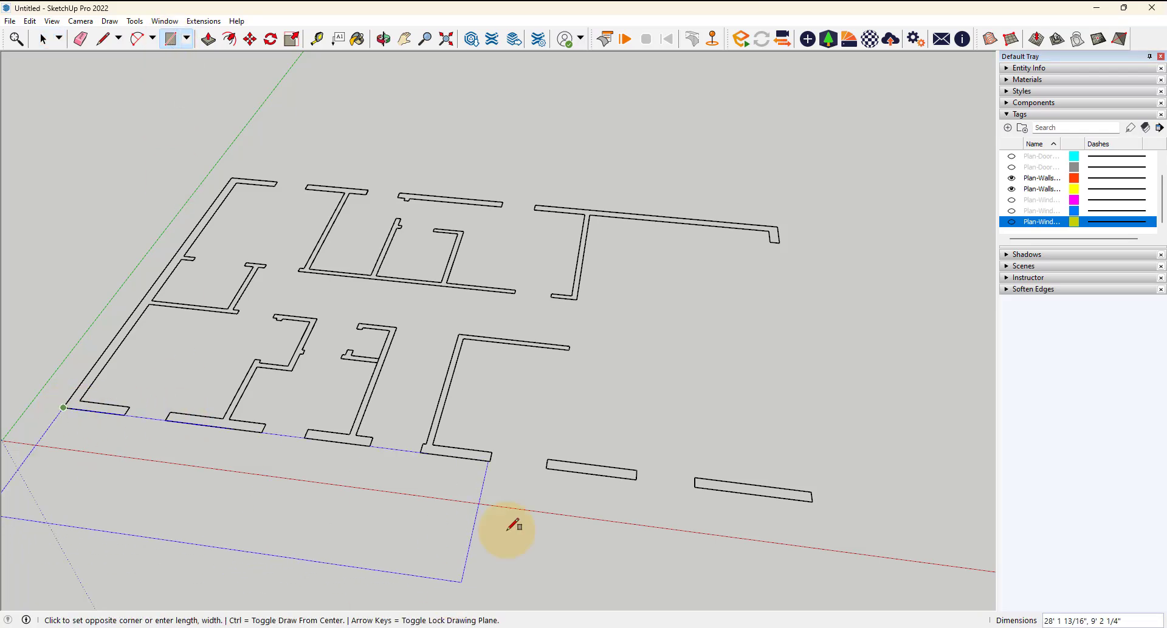
pyautogui.click(778, 226)
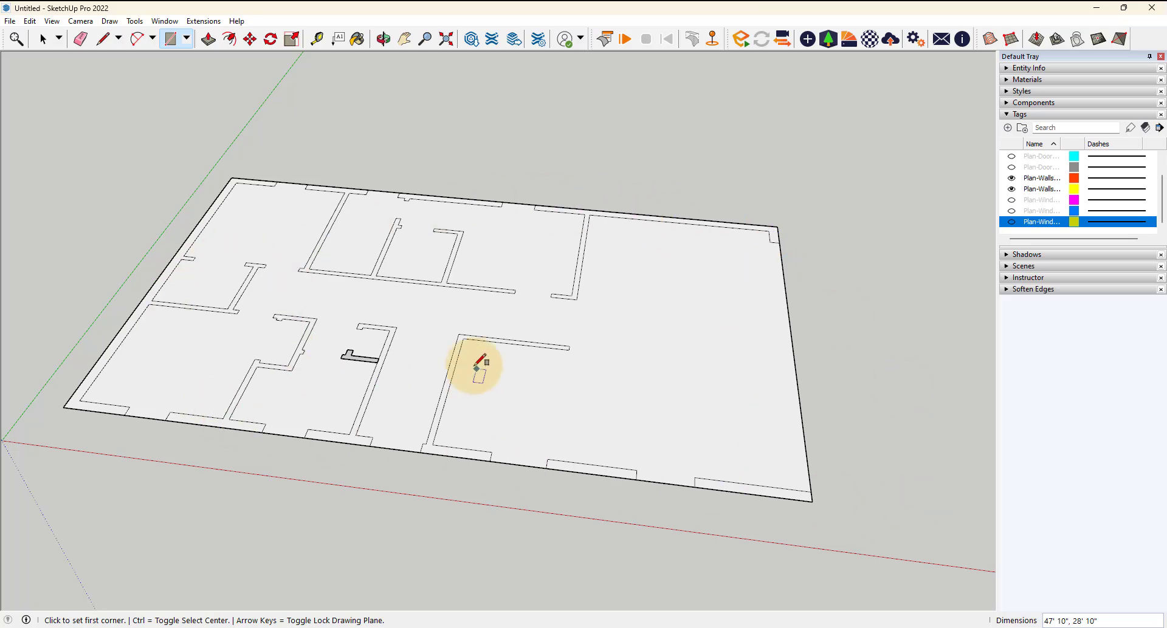
pyautogui.scroll(3, 353, 349)
pyautogui.click(349, 352)
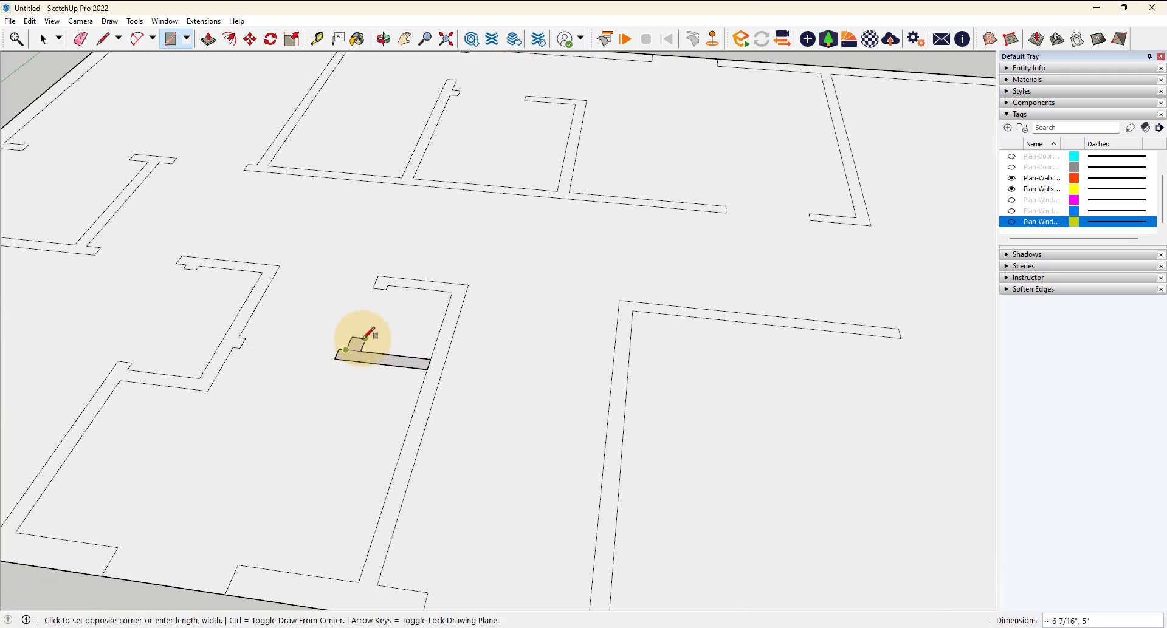
pyautogui.click(362, 339)
# Select the small rectangle's bottom edge and the short wall-junction edge to check them.
pyautogui.scroll(2, 468, 371)
pyautogui.click(43, 39)
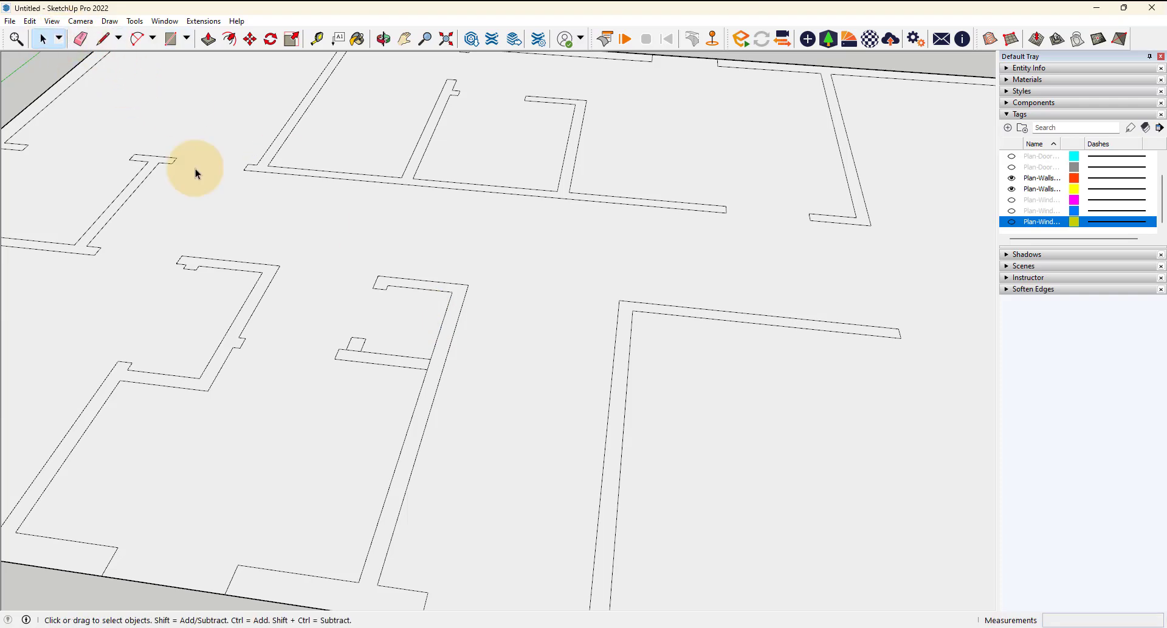
pyautogui.click(356, 351)
pyautogui.click(427, 365)
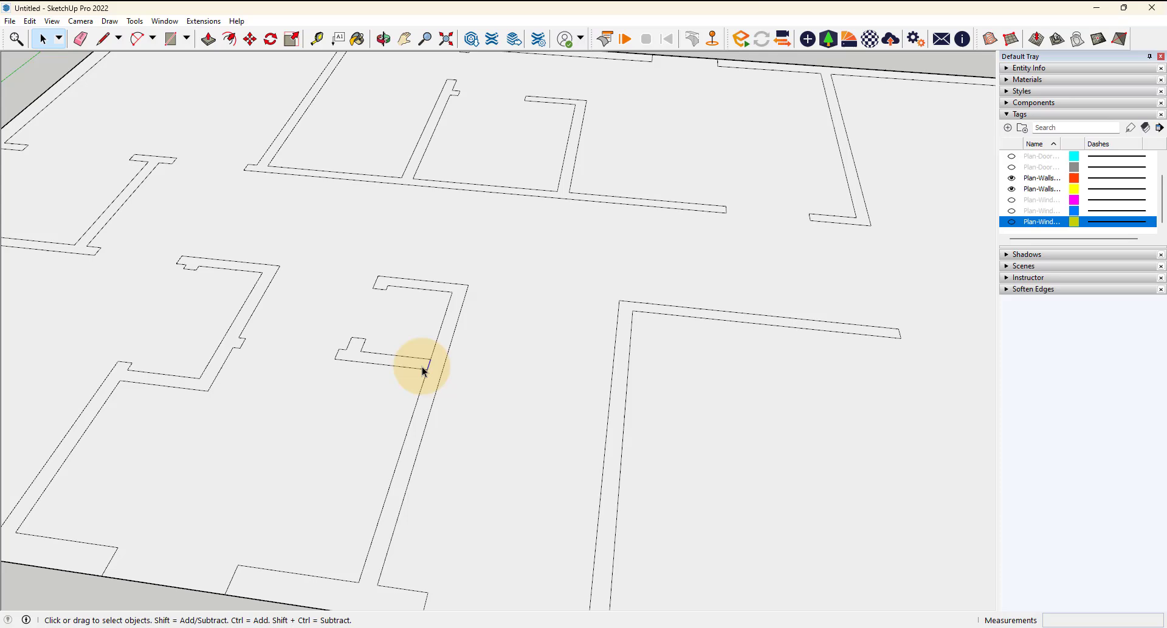
pyautogui.scroll(-5, 425, 372)
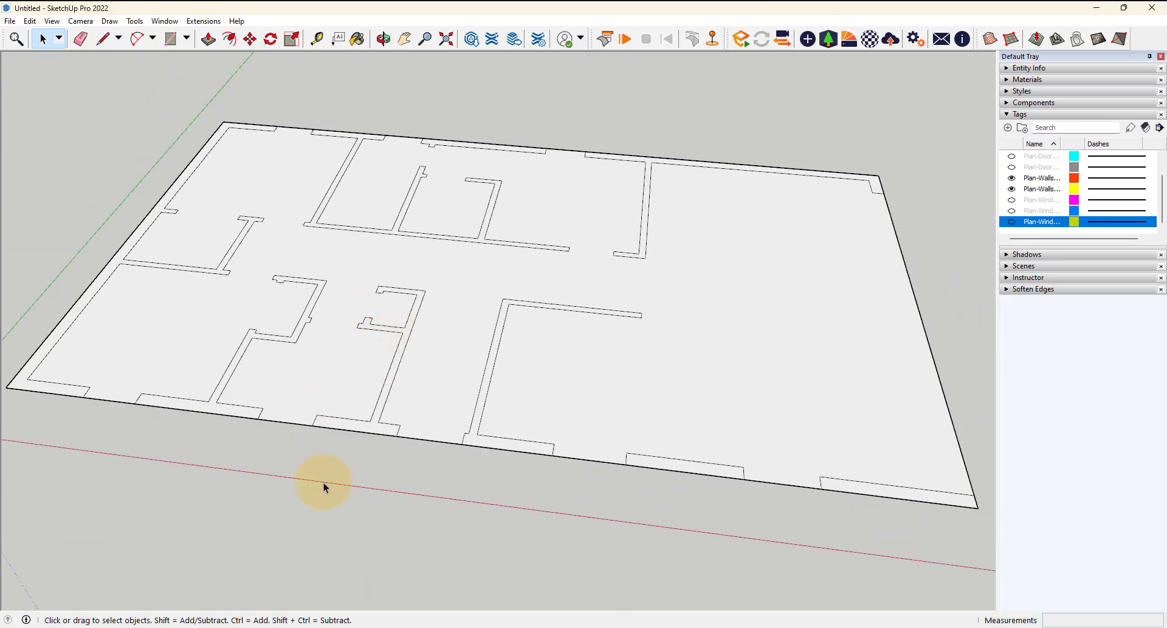
pyautogui.scroll(-3, 31, 338)
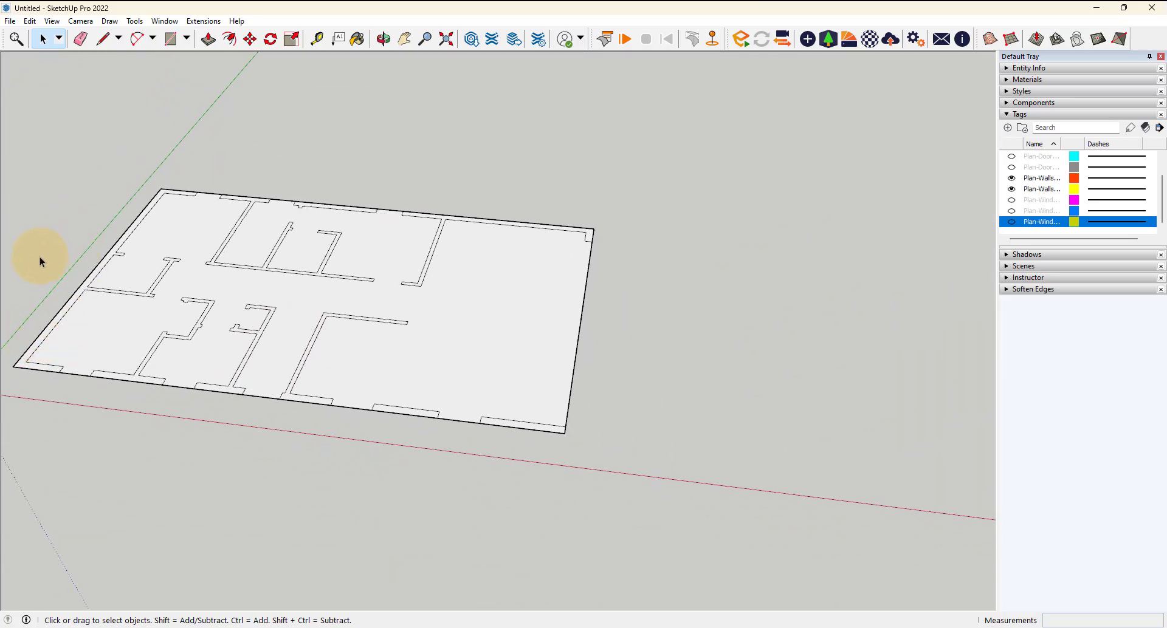
pyautogui.scroll(3, 42, 260)
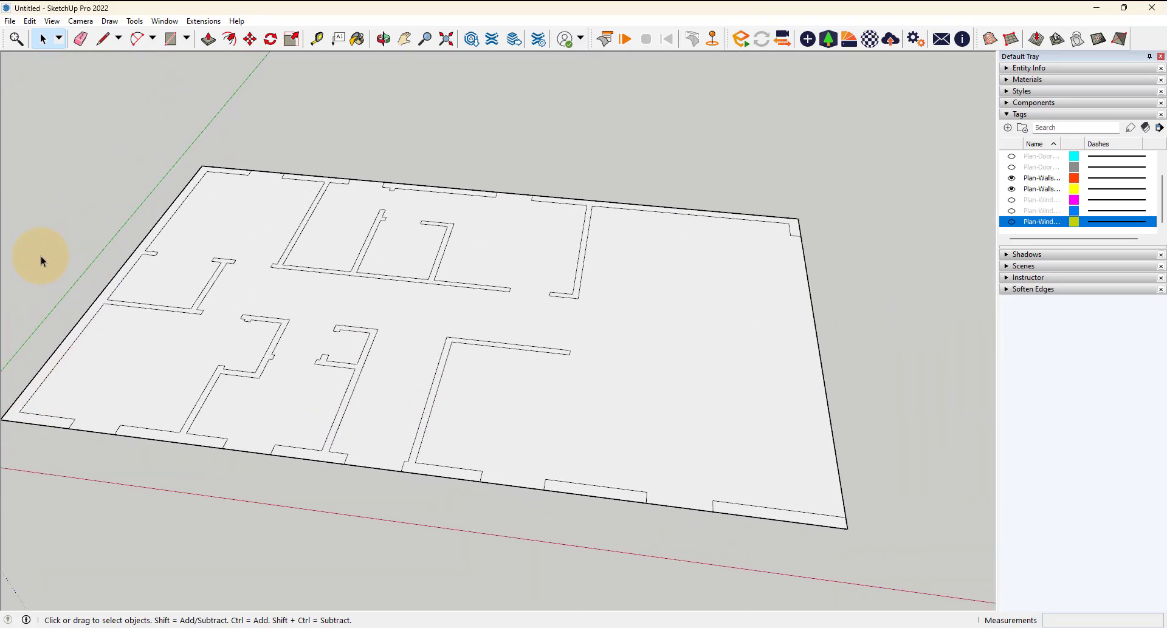
# Delete the large floor face so only the wall strips remain as faces.
pyautogui.click(410, 373)
pyautogui.press('Delete')
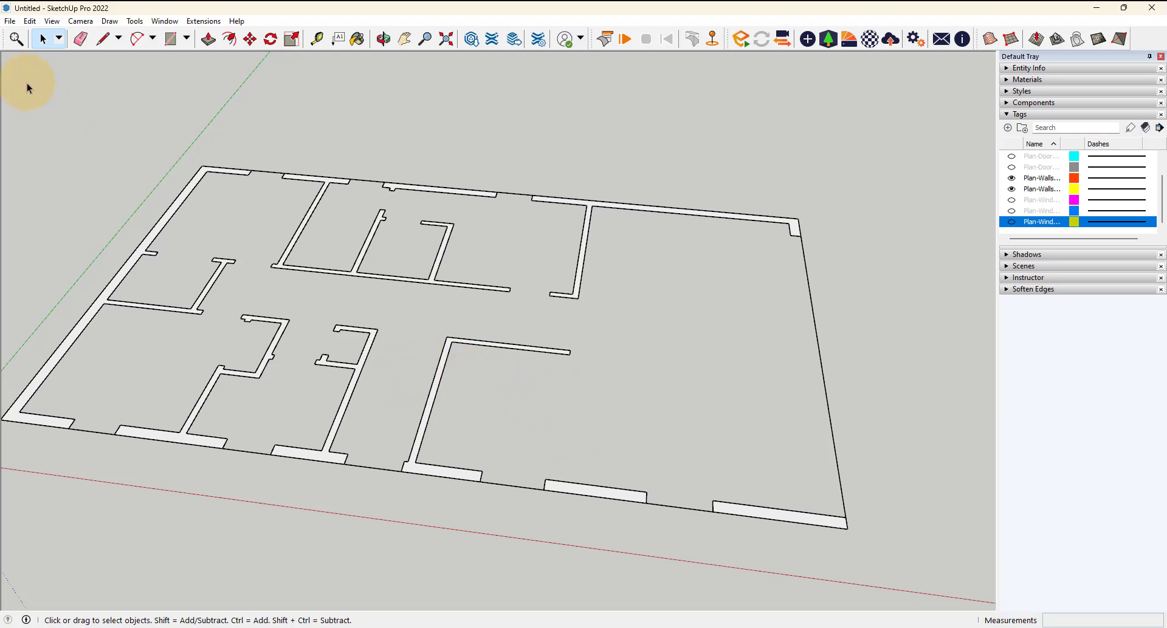
pyautogui.press('p')
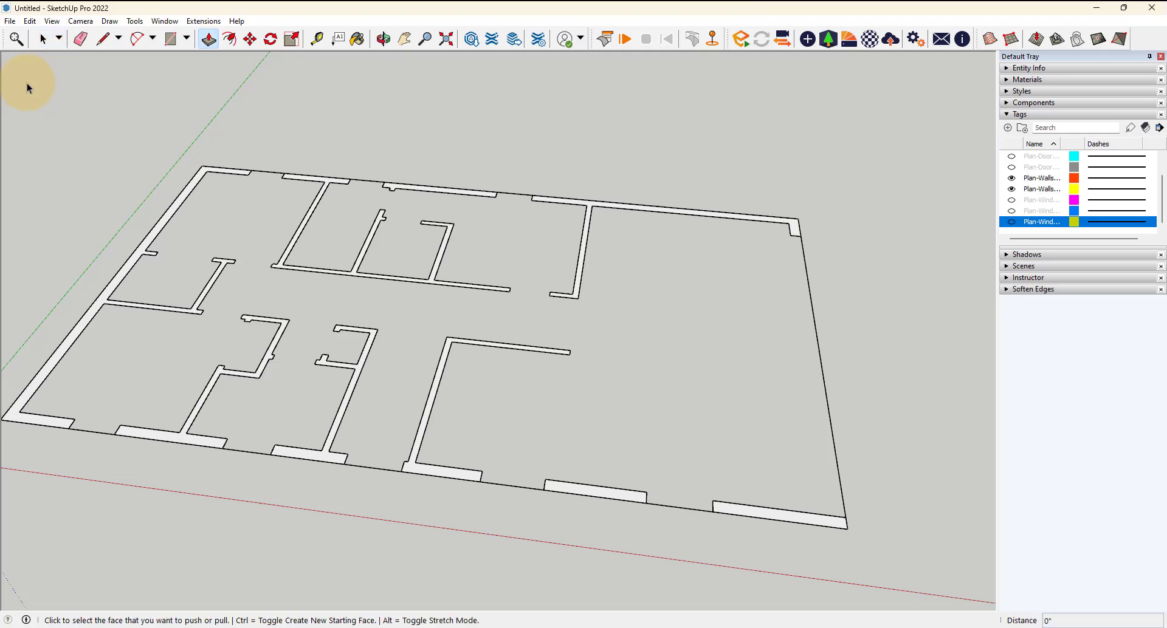
# Push/pull the bottom wall face up 12', then repeat that height on the bottom and left walls.
pyautogui.click(587, 495)
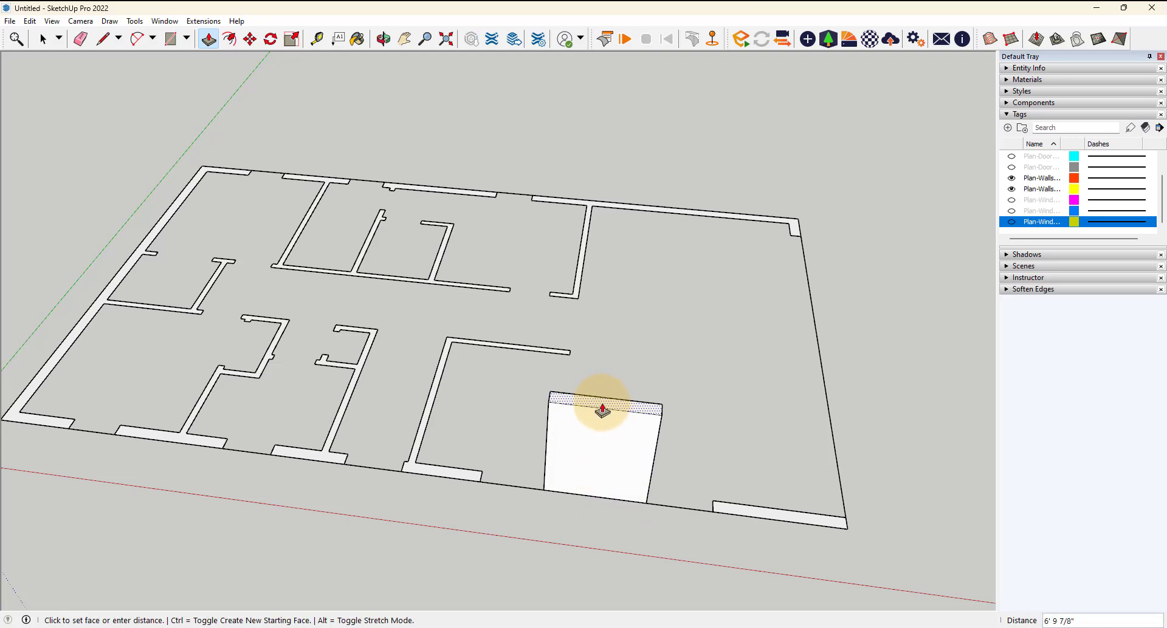
pyautogui.write("12'")
pyautogui.press('Return')
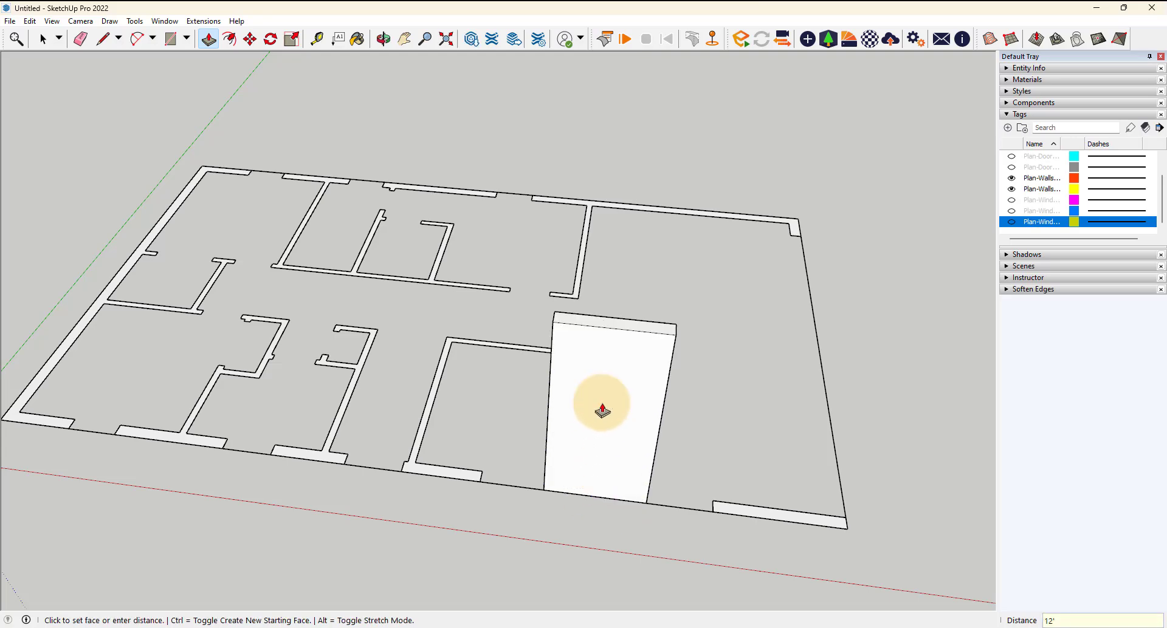
pyautogui.click(441, 476)
pyautogui.doubleClick(325, 462)
pyautogui.doubleClick(205, 444)
pyautogui.doubleClick(36, 423)
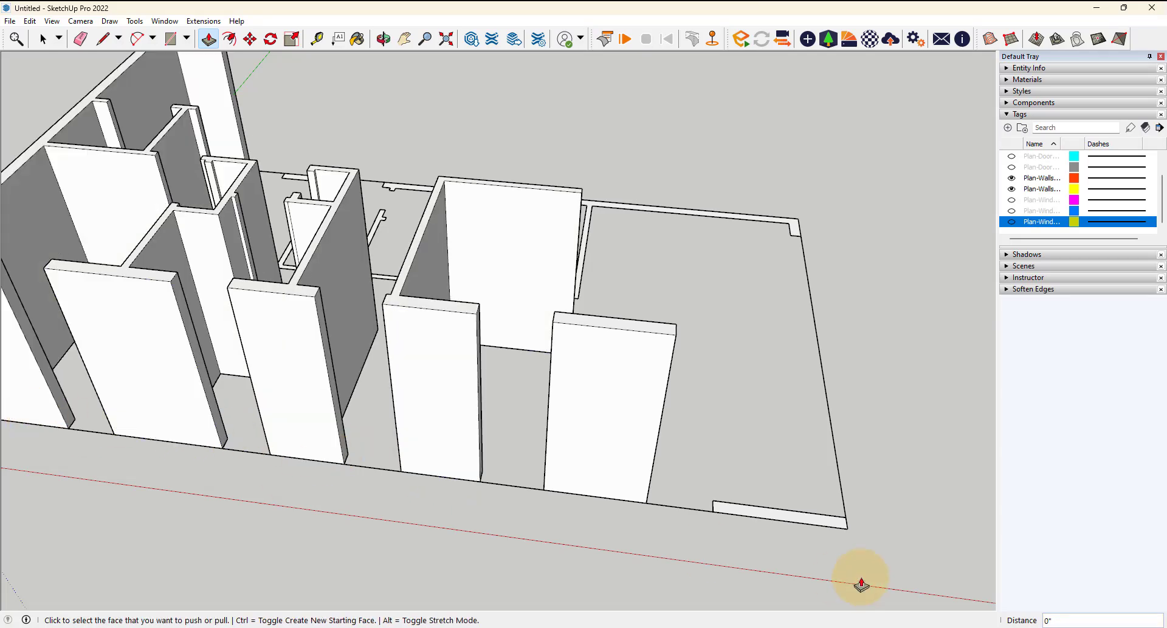
# Raise the bottom-right wall and the short bottom wall segments to the same 12' height.
pyautogui.click(780, 528)
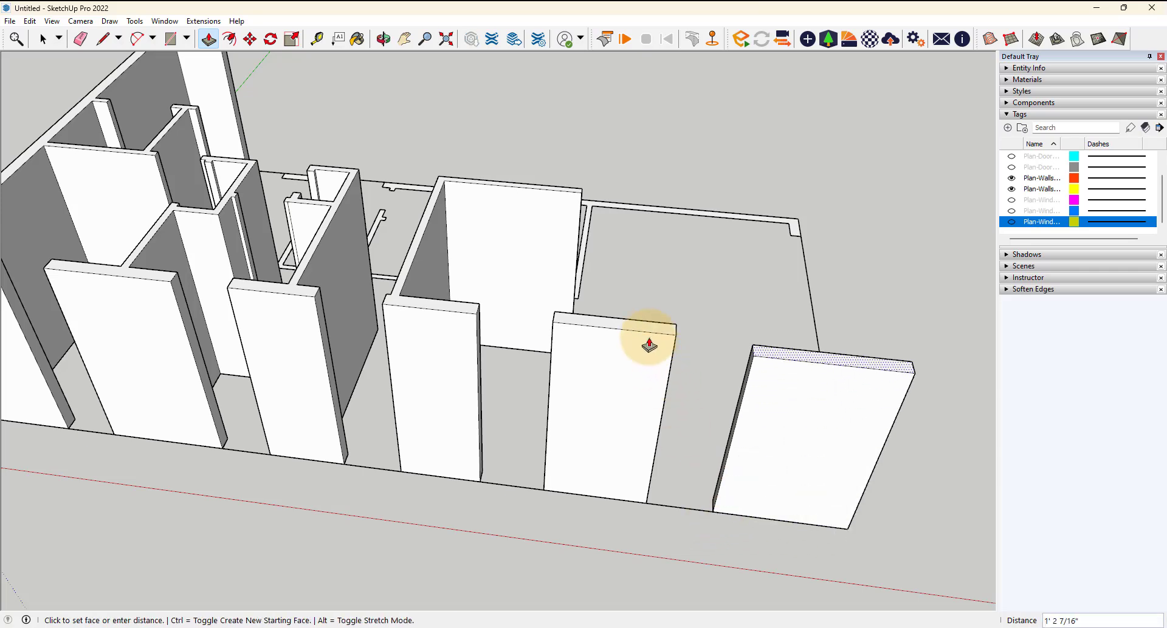
pyautogui.moveTo(644, 339); pyautogui.dragTo(352, 182, button='middle')
pyautogui.scroll(-5, 313, 248)
pyautogui.scroll(6, 565, 453)
pyautogui.doubleClick(565, 453)
pyautogui.moveTo(566, 453); pyautogui.dragTo(773, 391, button='middle')
pyautogui.scroll(3, 772, 391)
pyautogui.doubleClick(691, 409)
pyautogui.doubleClick(563, 375)
pyautogui.scroll(-5, 563, 375)
pyautogui.moveTo(575, 443); pyautogui.dragTo(865, 294, button='middle')
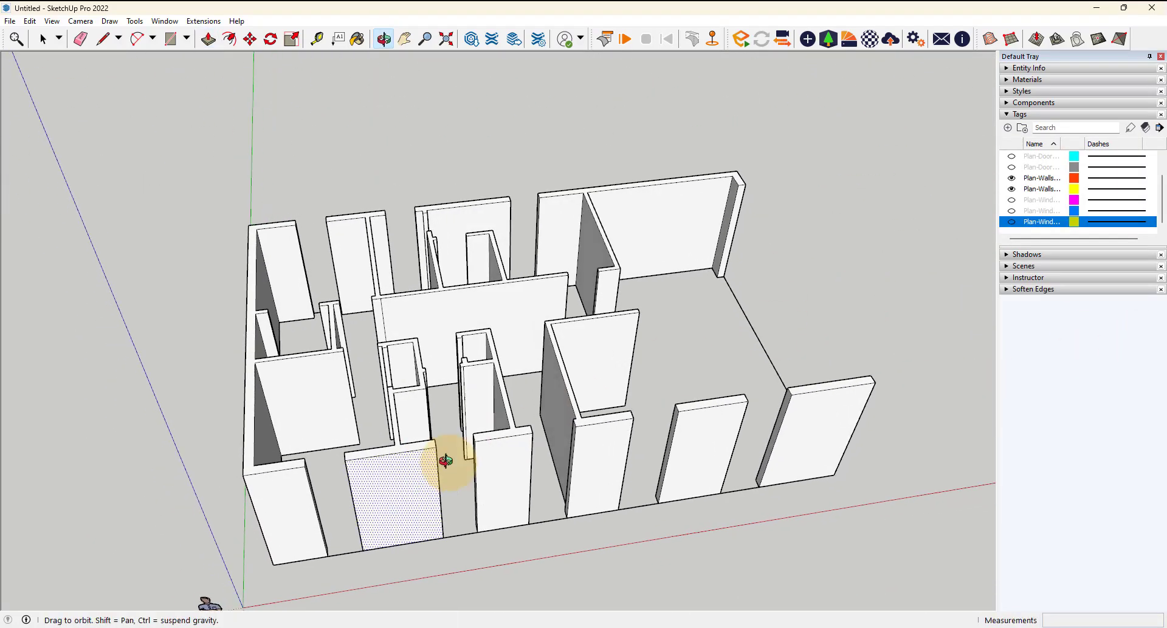
pyautogui.moveTo(448, 461); pyautogui.dragTo(534, 417, button='middle')
pyautogui.scroll(-3, 135, 351)
pyautogui.scroll(4, 391, 386)
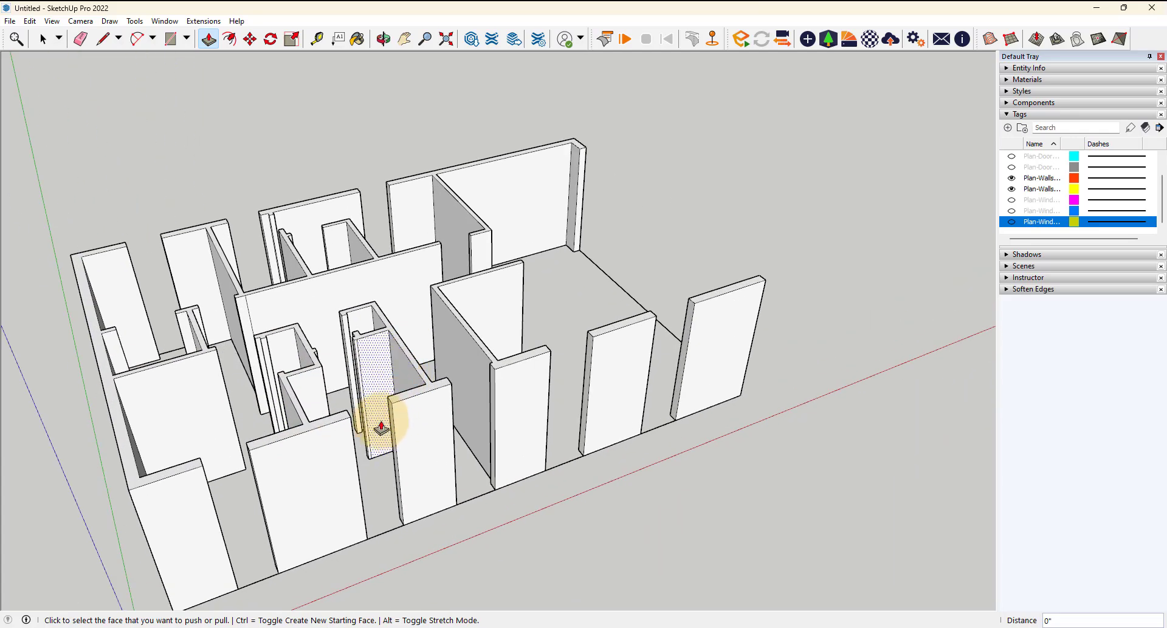